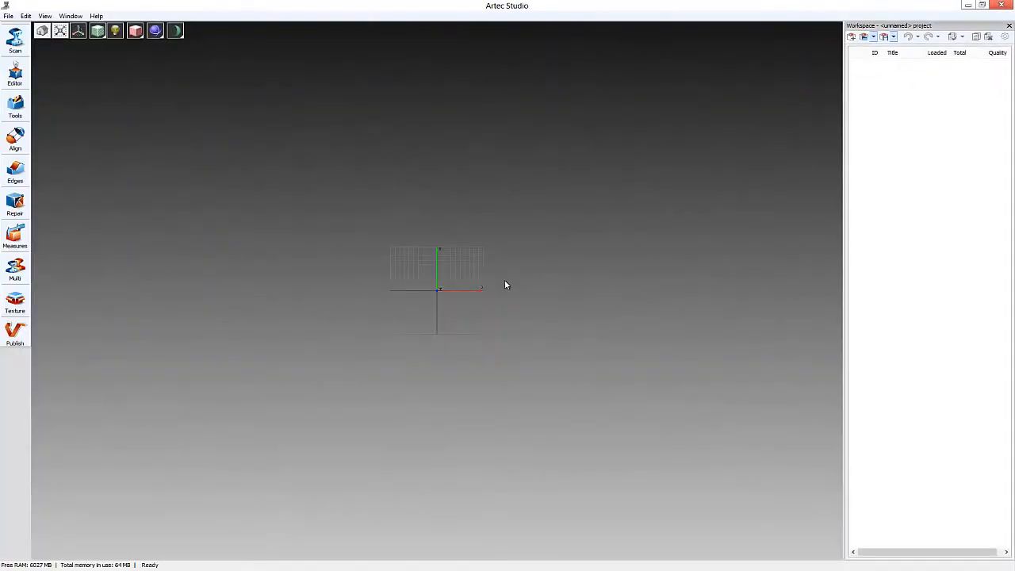
Open the existing project Turtle_how-to.sproj from the Turtle_how-to folder.
{"action": "left_click", "coordinate": [863, 36]}
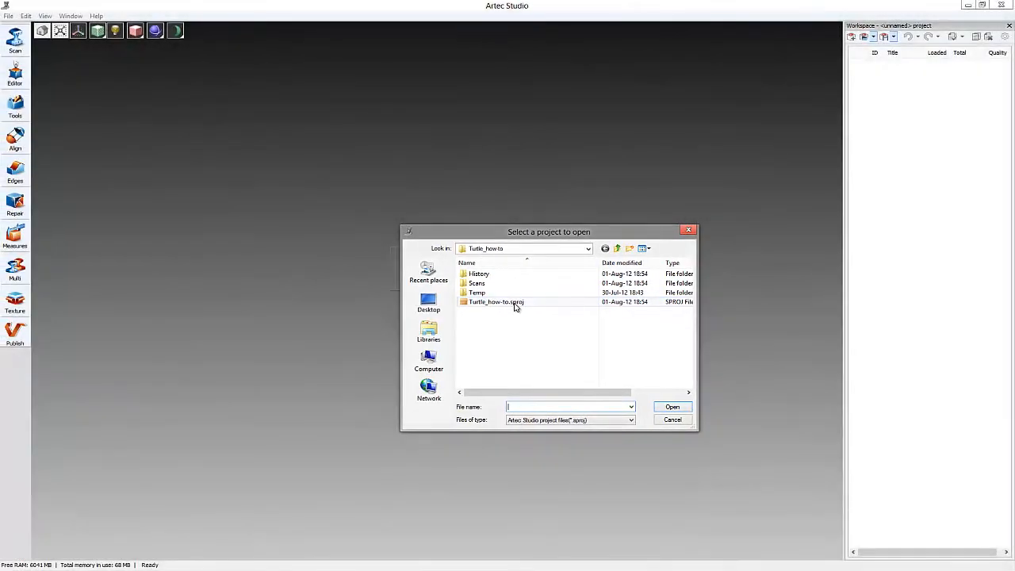
{"action": "double_click", "coordinate": [513, 304]}
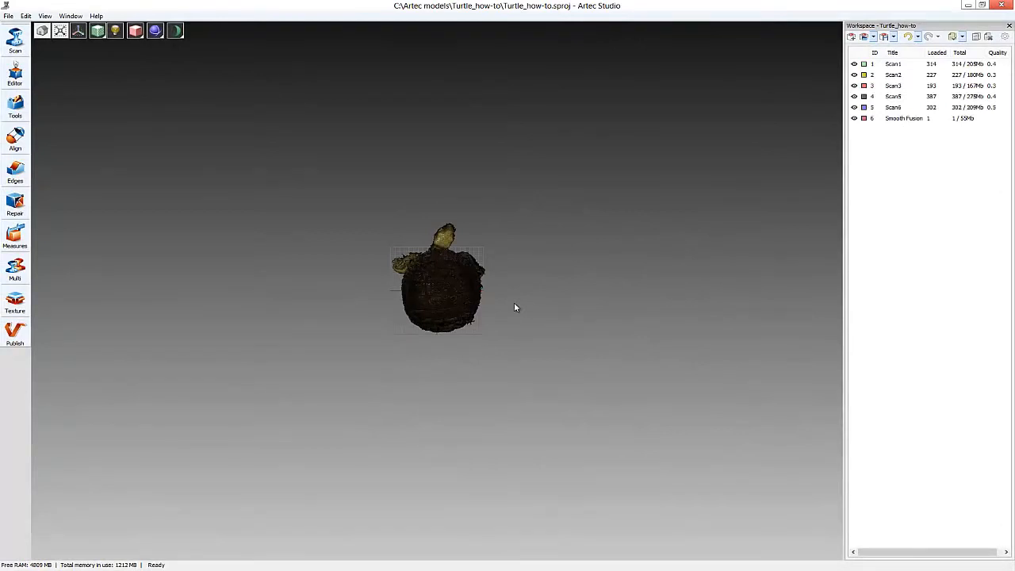
{"action": "mouse_move", "coordinate": [505, 333]}
{"action": "left_mouse_down"}
{"action": "mouse_move", "coordinate": [504, 161]}
{"action": "mouse_move", "coordinate": [416, 234]}
{"action": "mouse_move", "coordinate": [560, 238]}
{"action": "mouse_move", "coordinate": [403, 247]}
{"action": "mouse_move", "coordinate": [430, 279]}
{"action": "mouse_move", "coordinate": [432, 333]}
{"action": "left_mouse_up"}
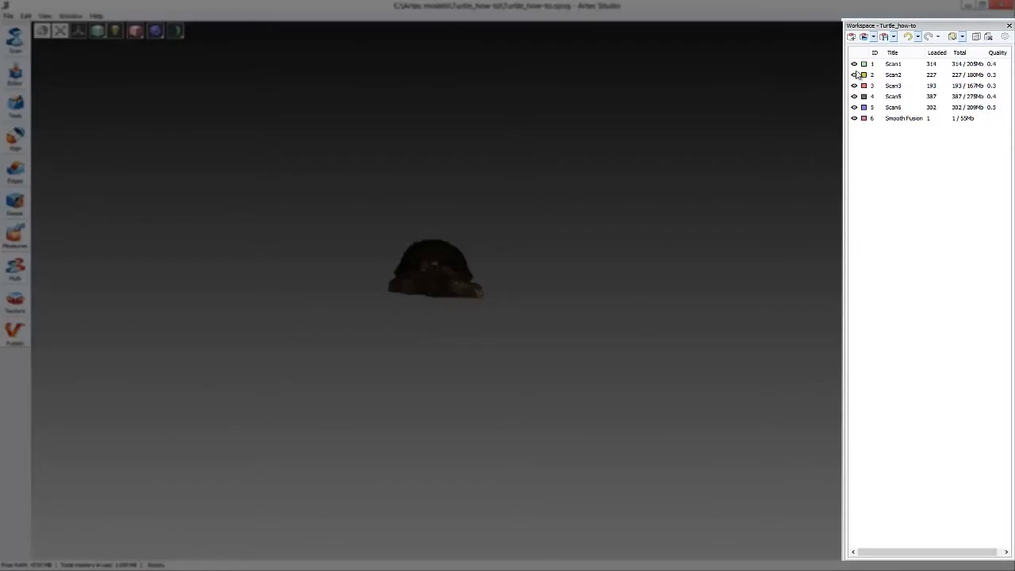
Examine the individual frames that make up Scan1 and the surface details of the Smooth Fusion model.
{"action": "double_click", "coordinate": [879, 65]}
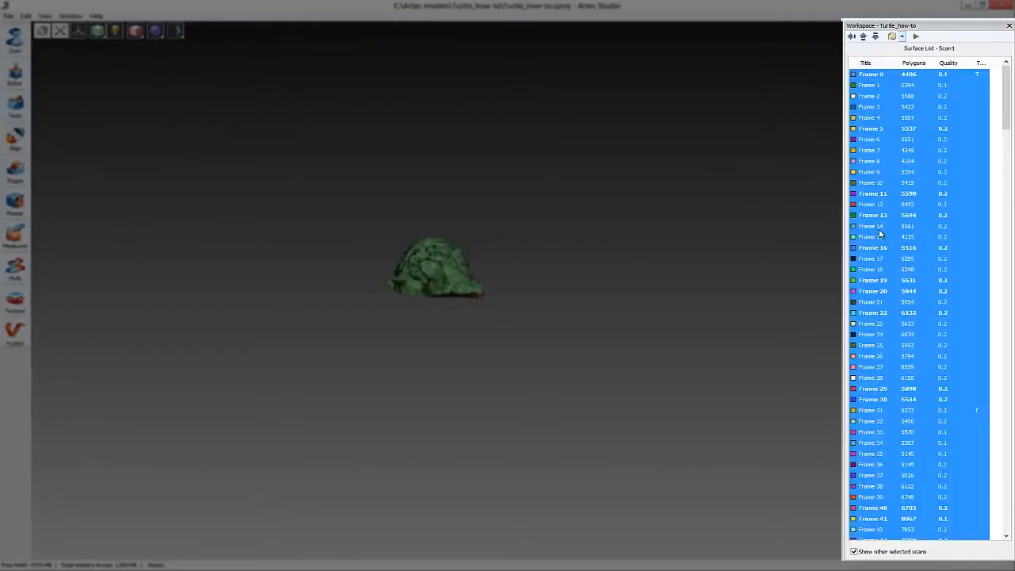
{"action": "scroll", "coordinate": [880, 234], "scroll_direction": "down", "scroll_amount": 20}
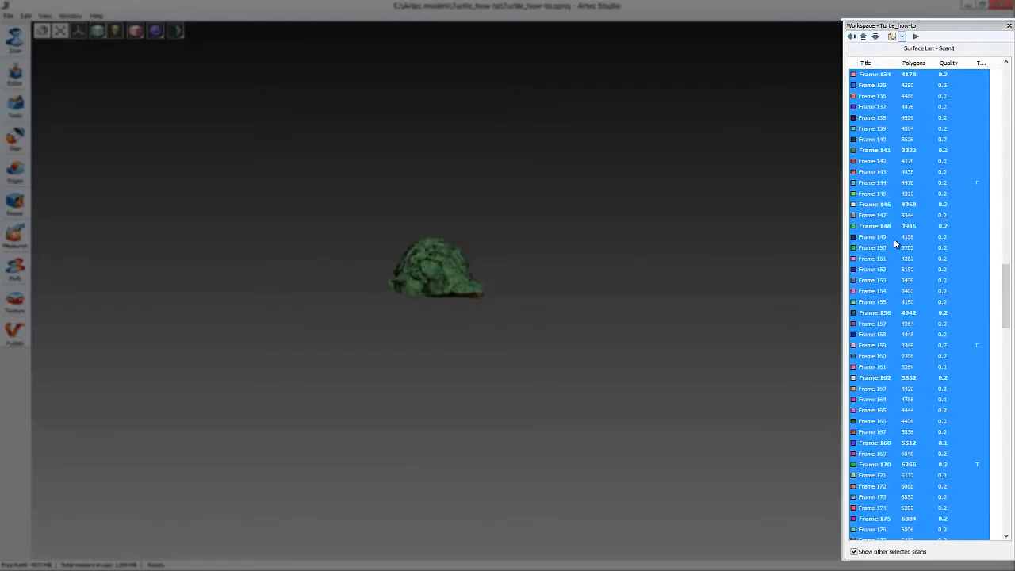
{"action": "left_click", "coordinate": [893, 238]}
{"action": "scroll", "coordinate": [893, 242], "scroll_direction": "up", "scroll_amount": 20}
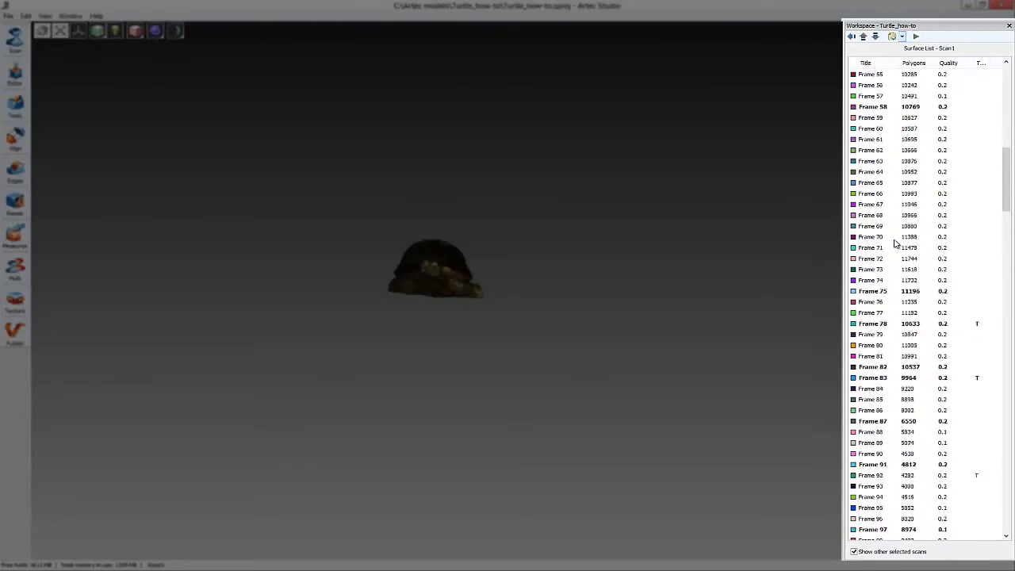
{"action": "scroll", "coordinate": [894, 240], "scroll_direction": "up", "scroll_amount": 2}
{"action": "left_click", "coordinate": [894, 240]}
{"action": "scroll", "coordinate": [894, 240], "scroll_direction": "up", "scroll_amount": 14}
{"action": "left_click", "coordinate": [894, 240]}
{"action": "scroll", "coordinate": [894, 241], "scroll_direction": "up", "scroll_amount": 2}
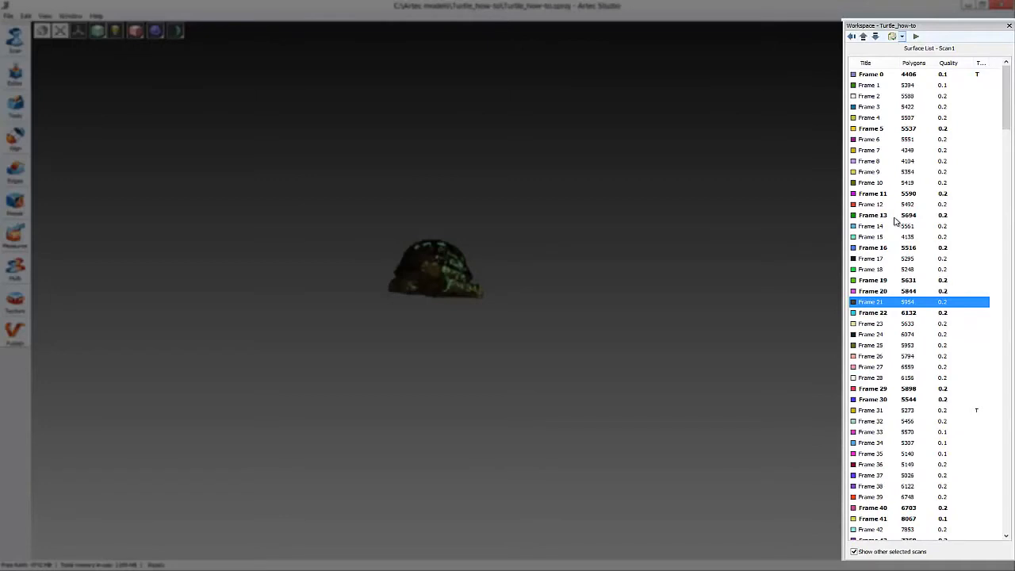
{"action": "left_click", "coordinate": [851, 37]}
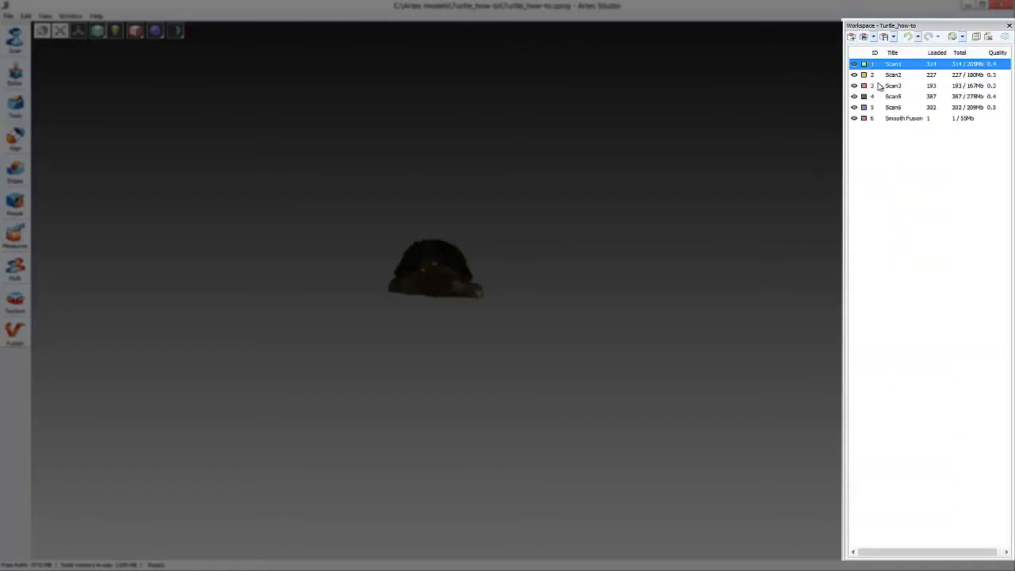
{"action": "double_click", "coordinate": [899, 119]}
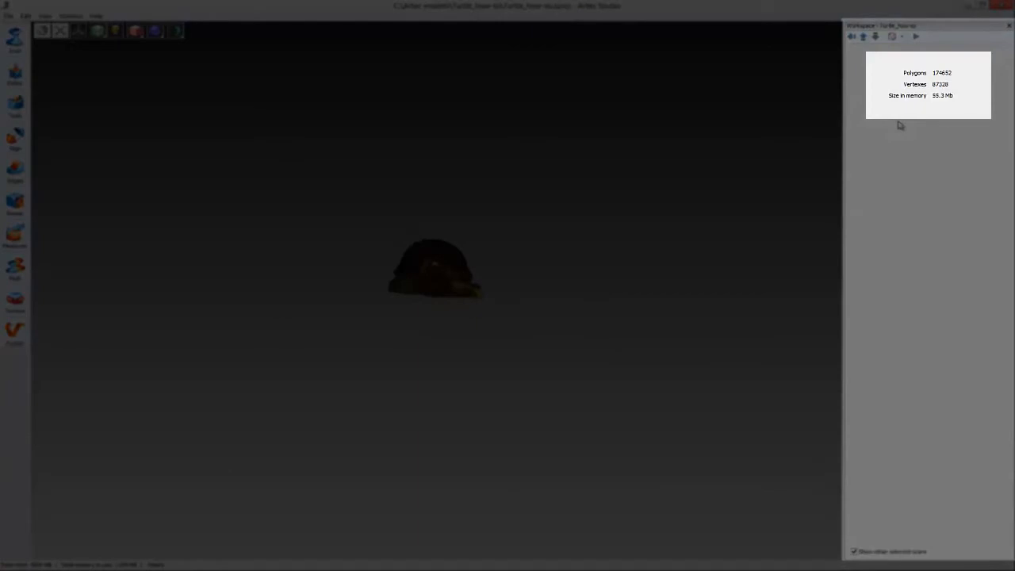
{"action": "left_click", "coordinate": [852, 39]}
Hide Scan1, Scan2, Scan3, Scan5 and Scan6 so only the Smooth Fusion model is displayed.
{"action": "left_click", "coordinate": [853, 63]}
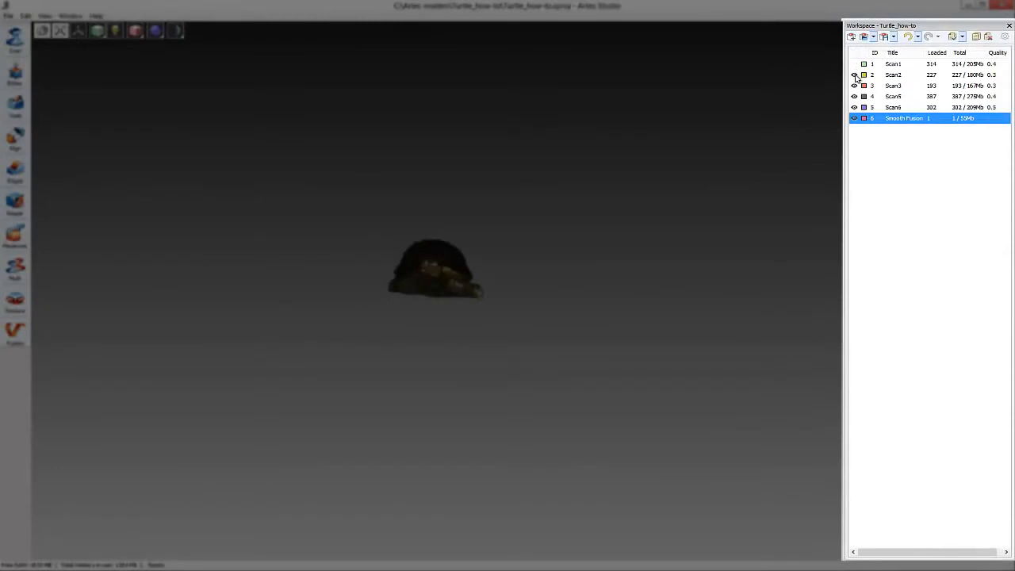
{"action": "left_click", "coordinate": [854, 75]}
{"action": "left_click", "coordinate": [853, 86]}
{"action": "left_click", "coordinate": [854, 96]}
{"action": "left_click", "coordinate": [853, 107]}
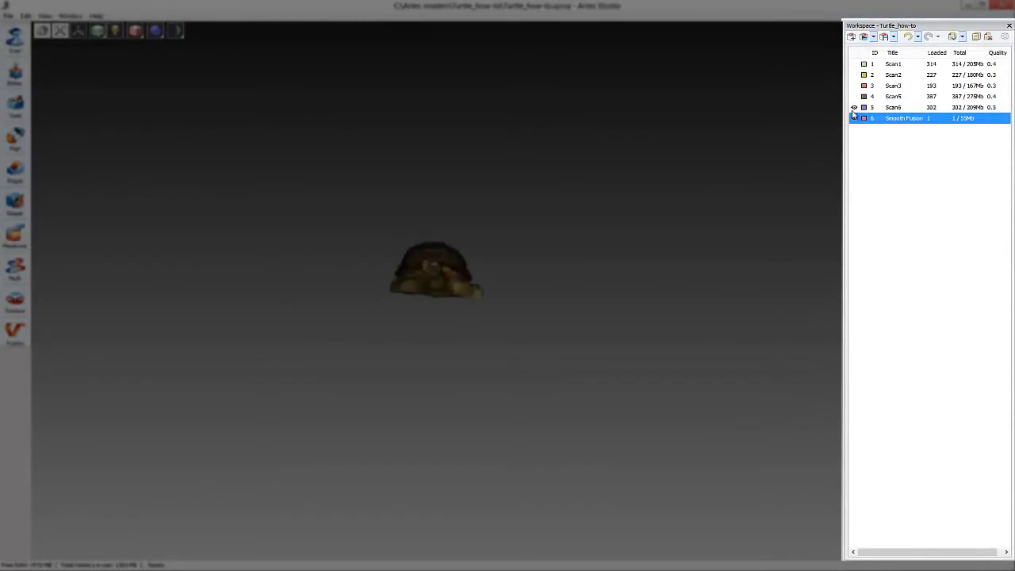
{"action": "left_click", "coordinate": [854, 119]}
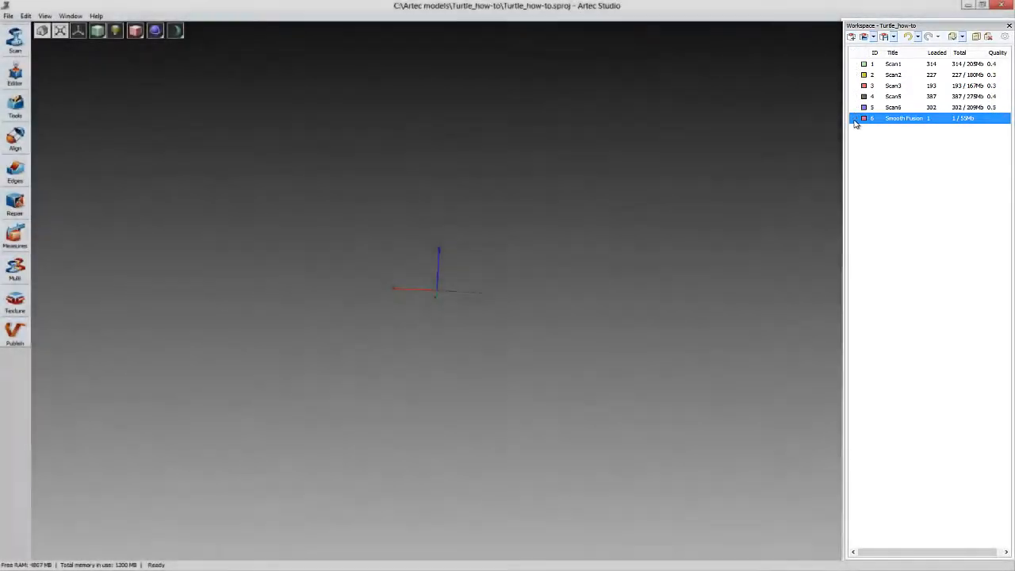
{"action": "left_click", "coordinate": [854, 119]}
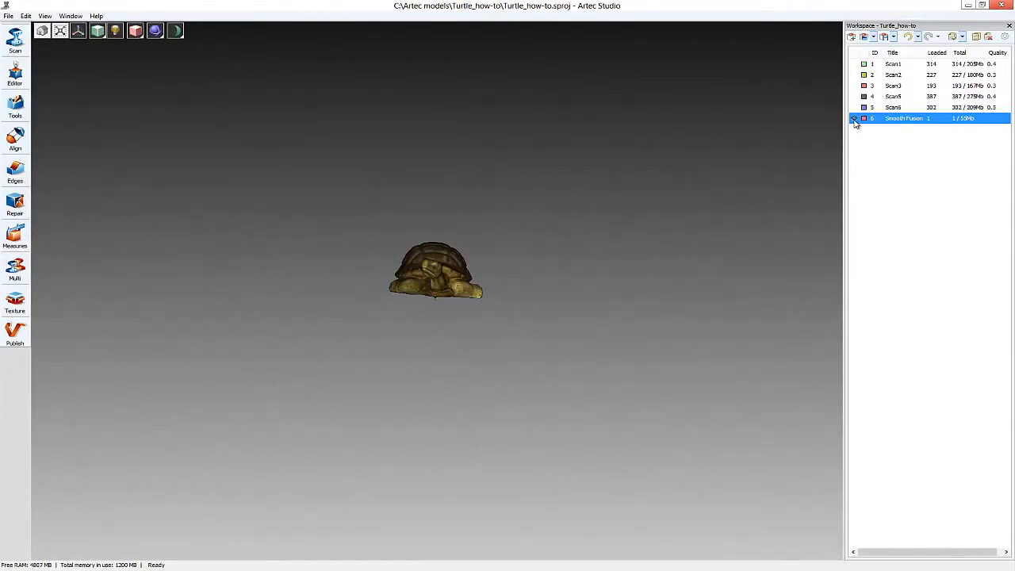
Preview the turtle model in the Scan color mode and return its coloring to Texture.
{"action": "left_click", "coordinate": [98, 32]}
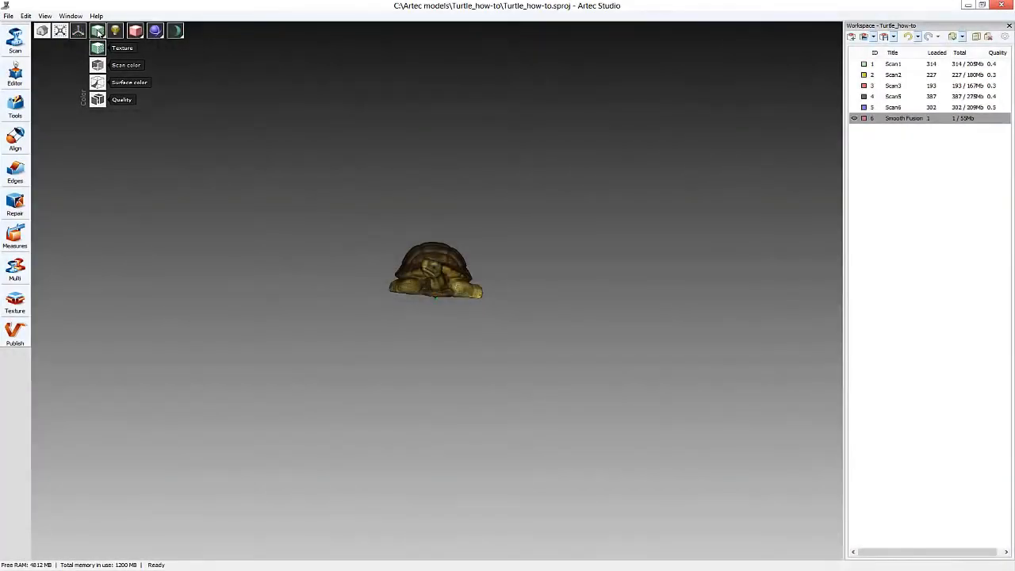
{"action": "left_click", "coordinate": [98, 65]}
{"action": "left_click", "coordinate": [96, 30]}
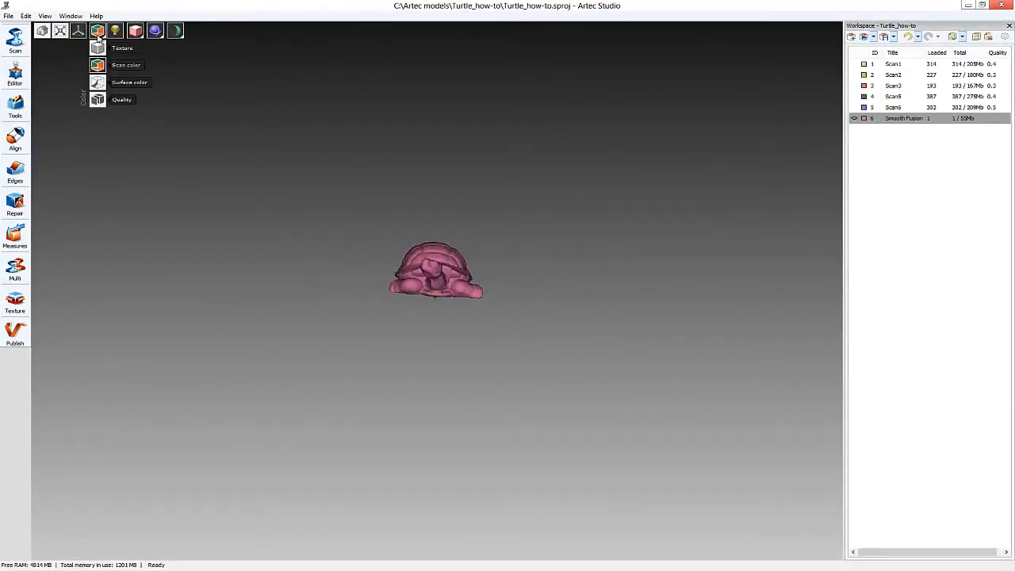
{"action": "left_click", "coordinate": [99, 49]}
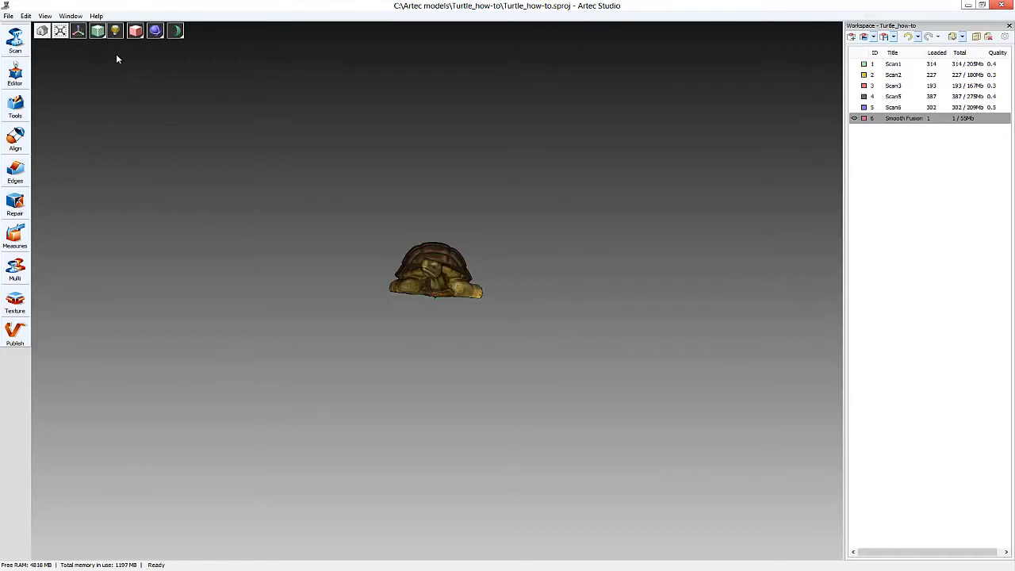
Switch the turtle model's render mode to Wireframe and examine its mesh up close.
{"action": "left_click", "coordinate": [136, 32]}
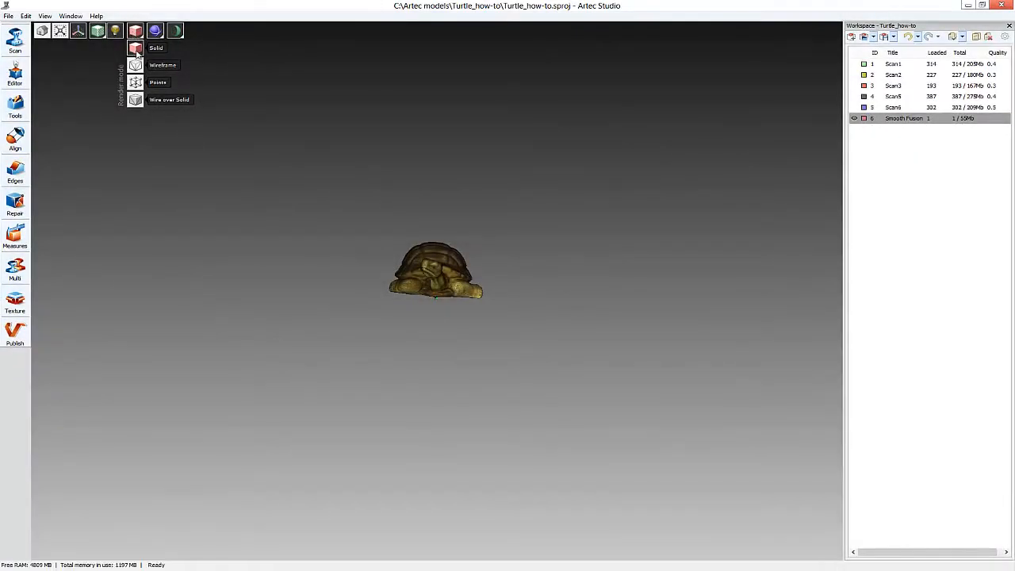
{"action": "left_click", "coordinate": [159, 65]}
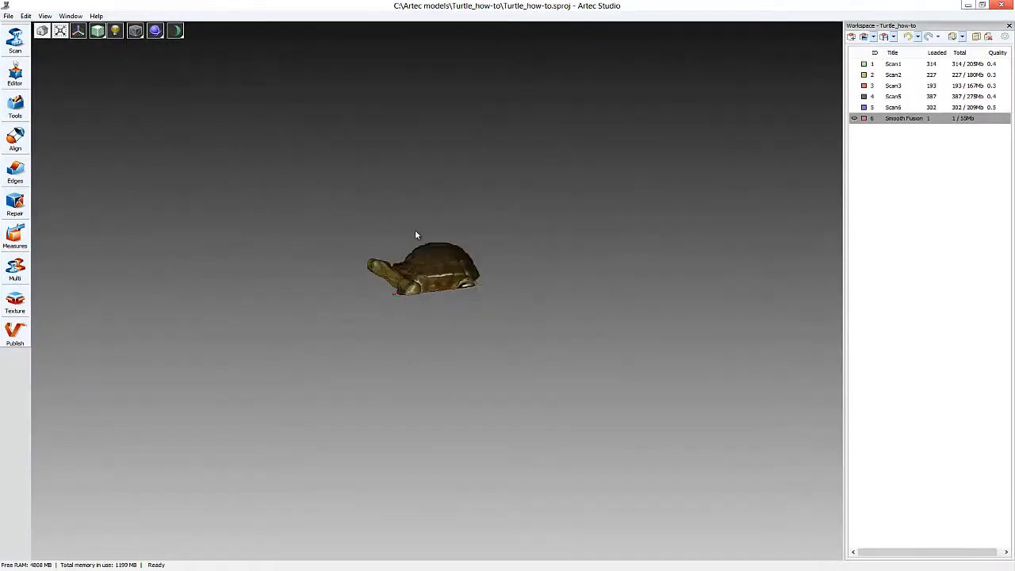
{"action": "scroll", "coordinate": [432, 244], "scroll_direction": "up", "scroll_amount": 5}
{"action": "left_click_drag", "start_coordinate": [442, 283], "coordinate": [443, 229]}
{"action": "scroll", "coordinate": [444, 228], "scroll_direction": "up", "scroll_amount": 3}
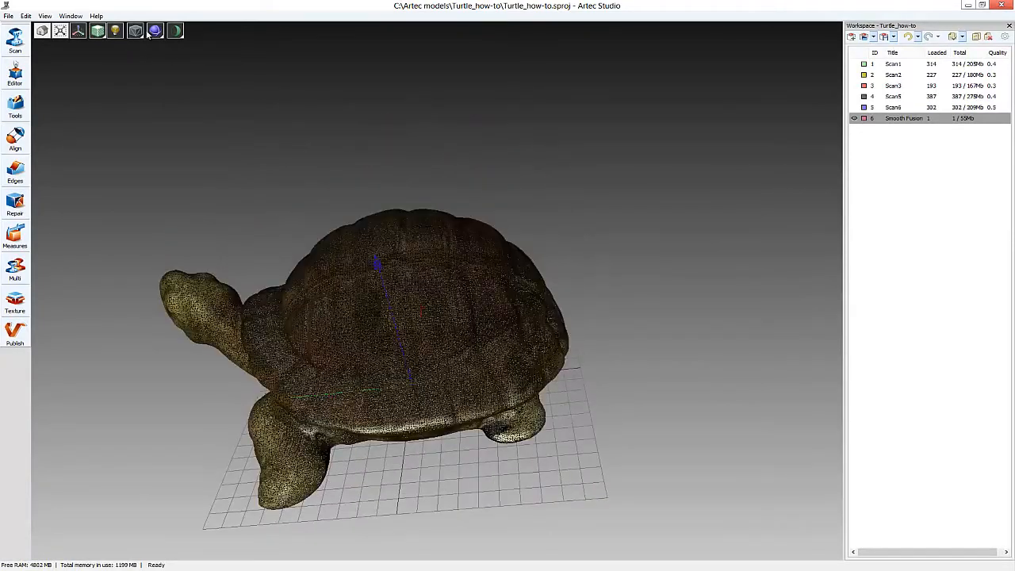
Preview the model in the Points and Wire over Solid render modes and return it to Solid.
{"action": "left_click", "coordinate": [136, 32]}
{"action": "left_click", "coordinate": [138, 82]}
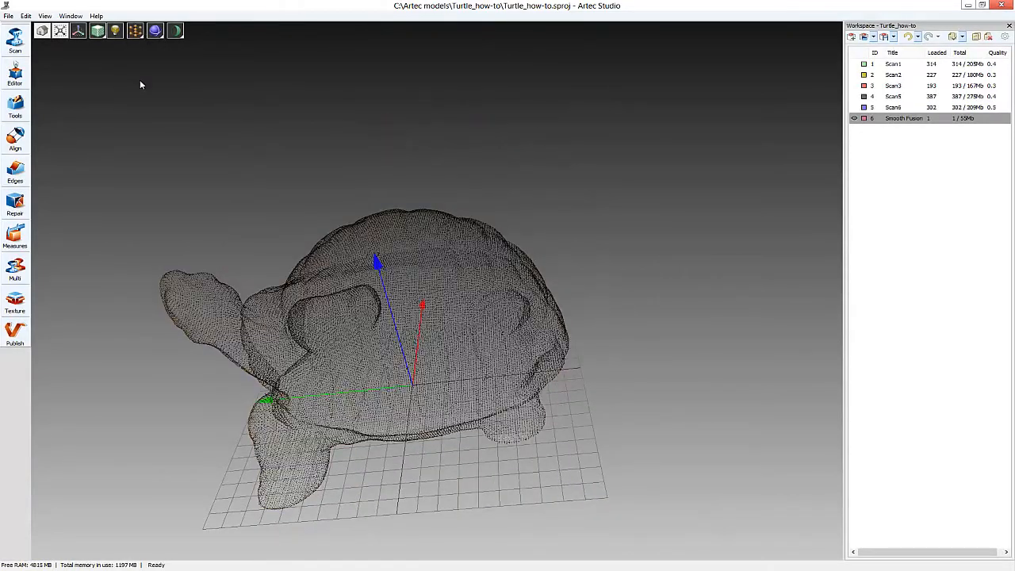
{"action": "left_click", "coordinate": [135, 30]}
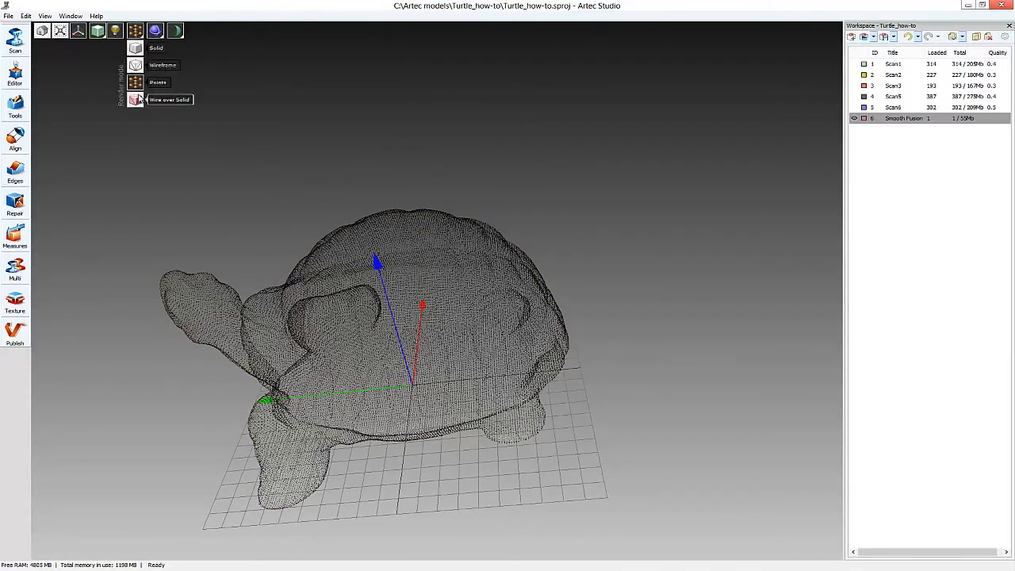
{"action": "left_click", "coordinate": [138, 98]}
{"action": "left_click", "coordinate": [135, 31]}
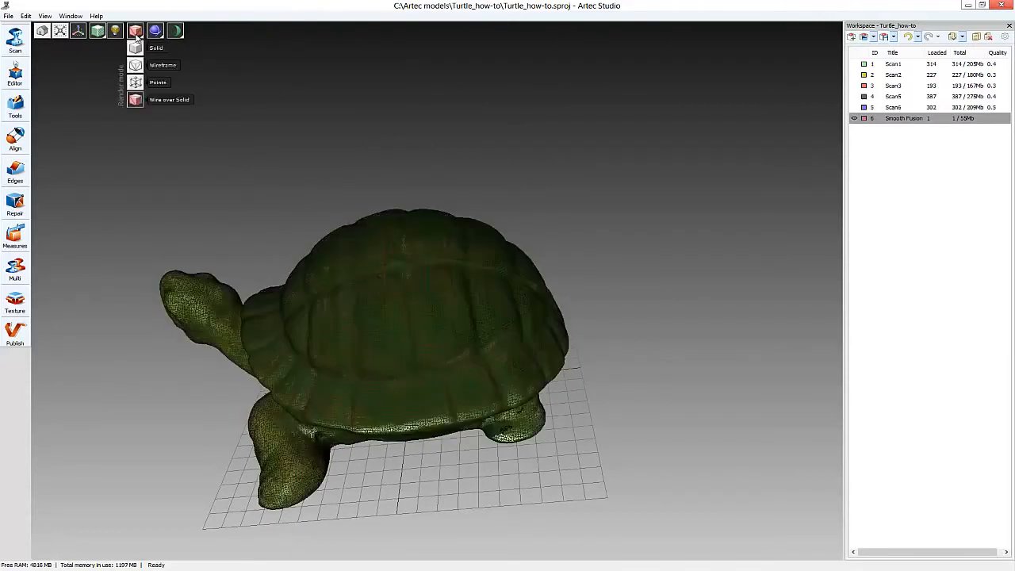
{"action": "left_click", "coordinate": [137, 49]}
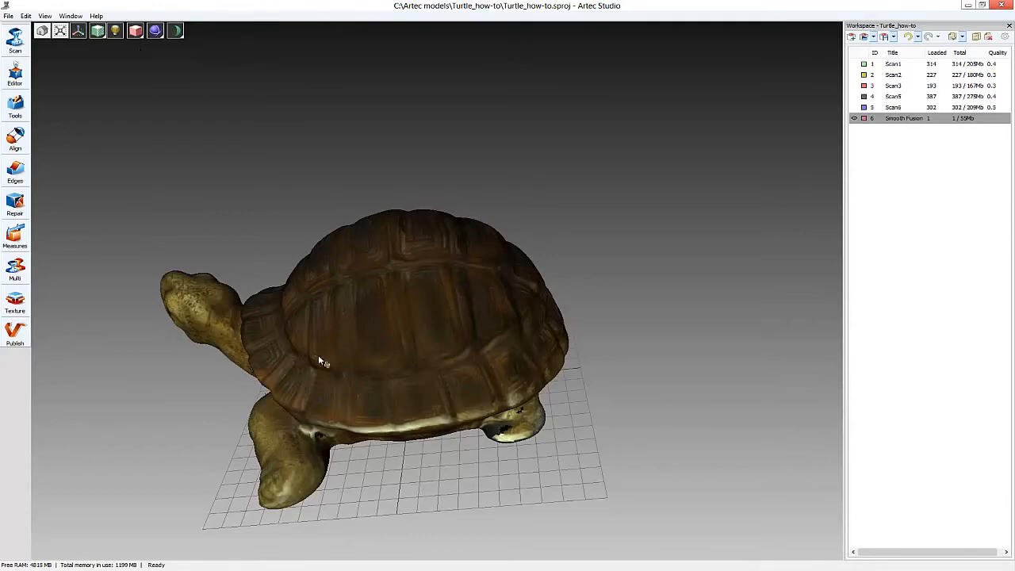
Examine the textured turtle model from several angles and distances, finishing with a view of its side.
{"action": "left_click_drag", "start_coordinate": [318, 354], "coordinate": [504, 341]}
{"action": "scroll", "coordinate": [504, 341], "scroll_direction": "down", "scroll_amount": 5}
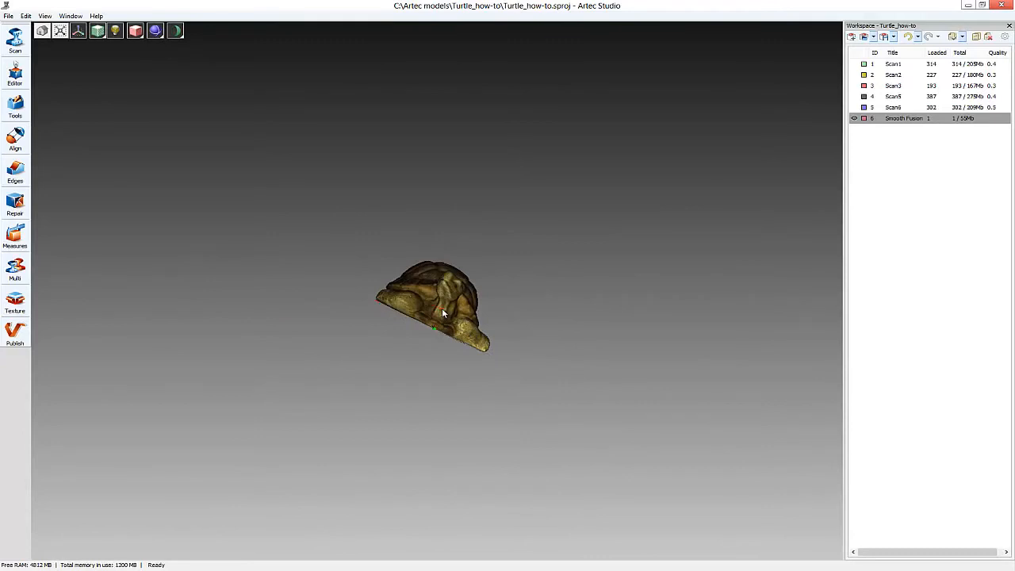
{"action": "left_click_drag", "start_coordinate": [376, 277], "coordinate": [464, 555]}
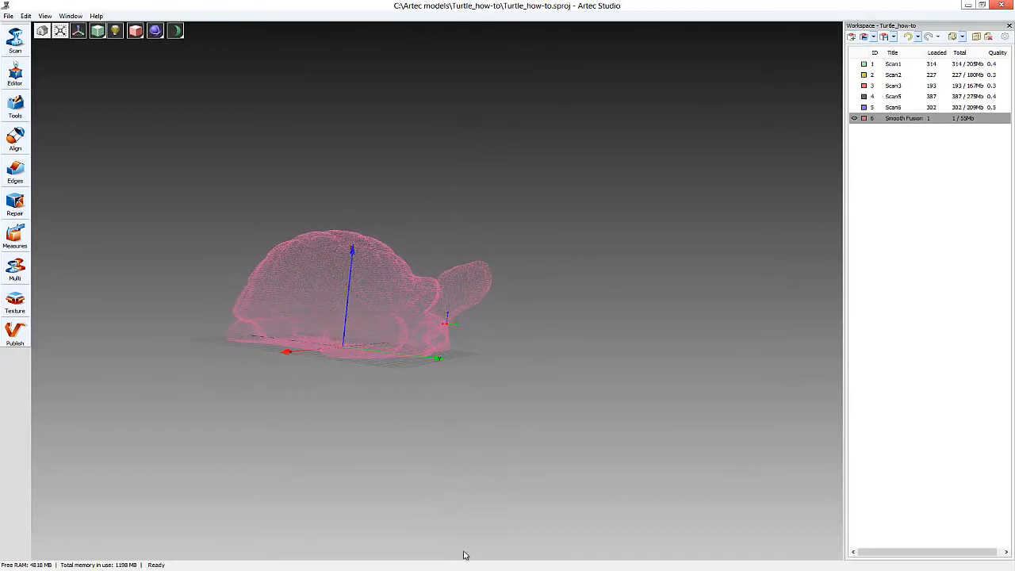
{"action": "middle_click_drag", "start_coordinate": [466, 354], "coordinate": [576, 359]}
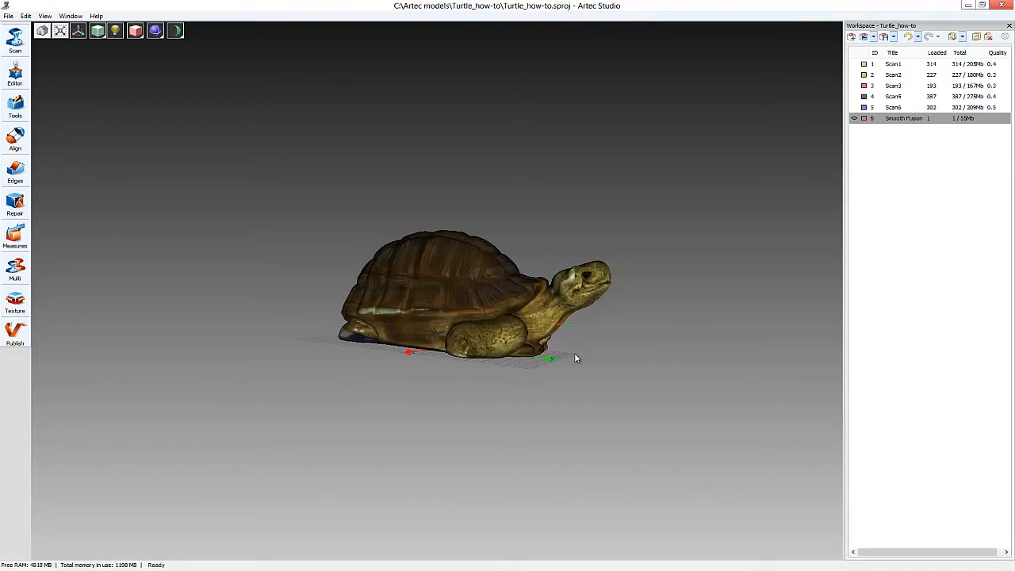
Review the options of the Scan, Editor, Tools, Align and Edges features for the turtle model.
{"action": "left_click", "coordinate": [17, 43]}
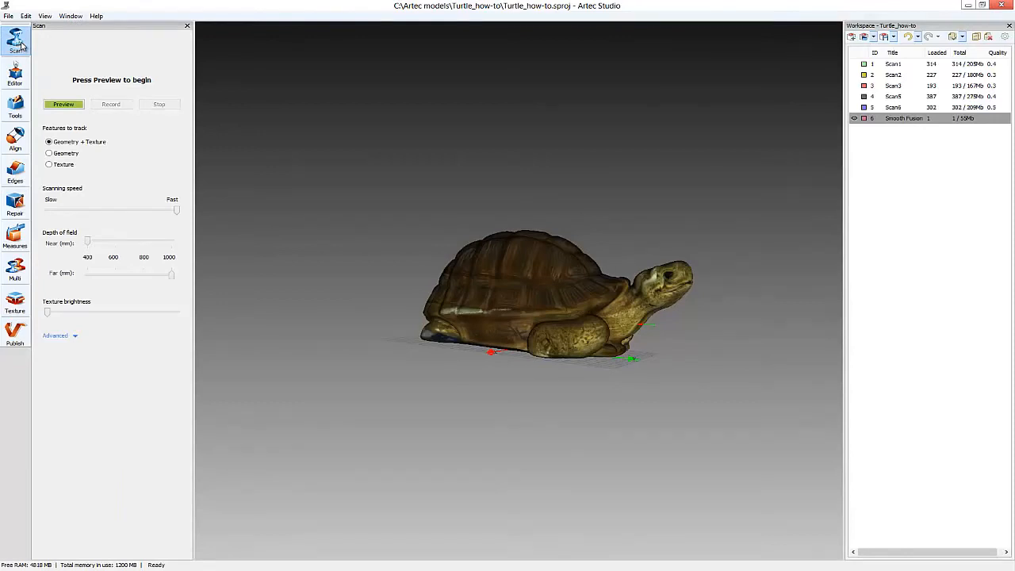
{"action": "left_click", "coordinate": [16, 73]}
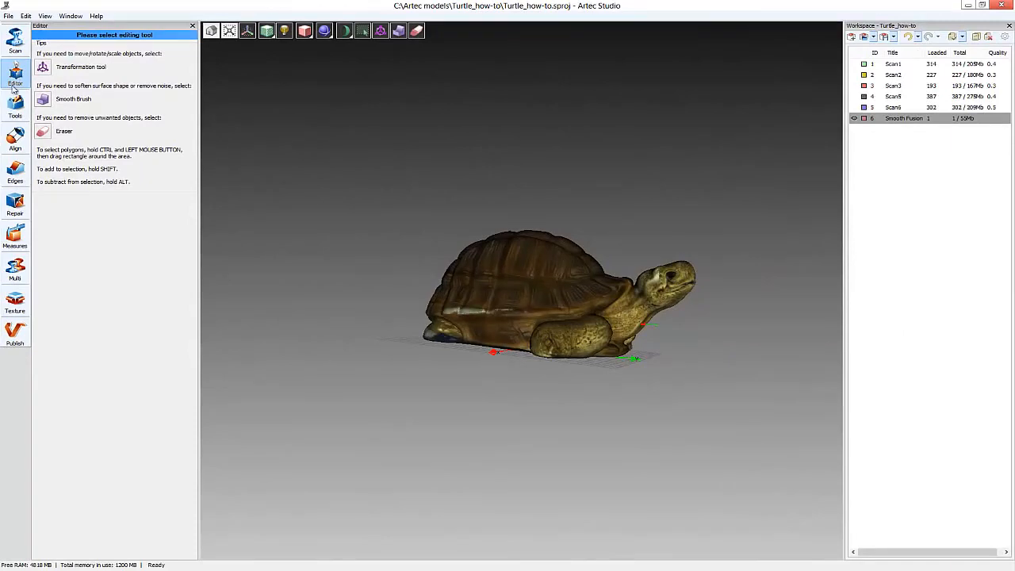
{"action": "left_click", "coordinate": [13, 106]}
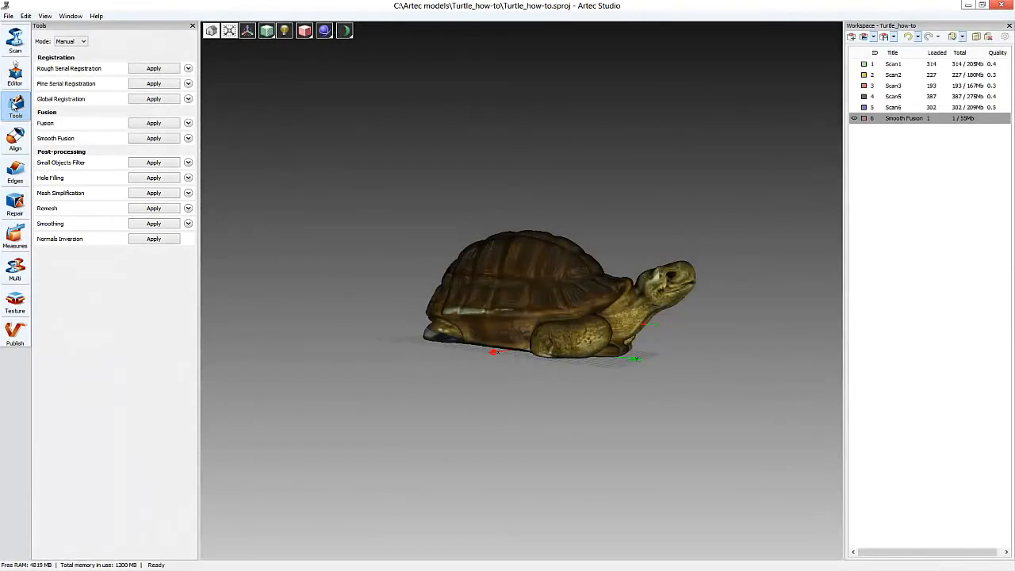
{"action": "left_click", "coordinate": [15, 139]}
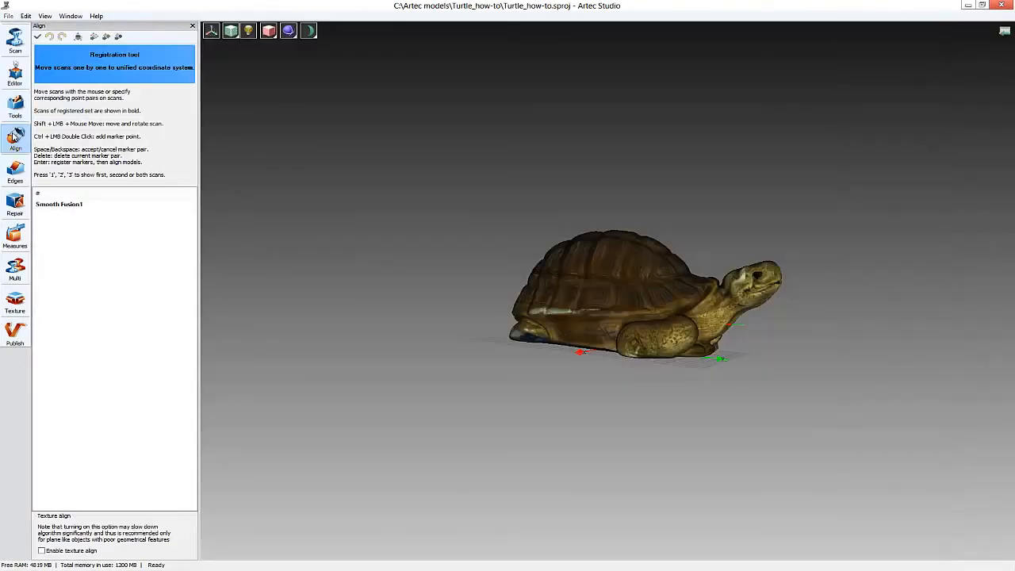
{"action": "left_click", "coordinate": [15, 170]}
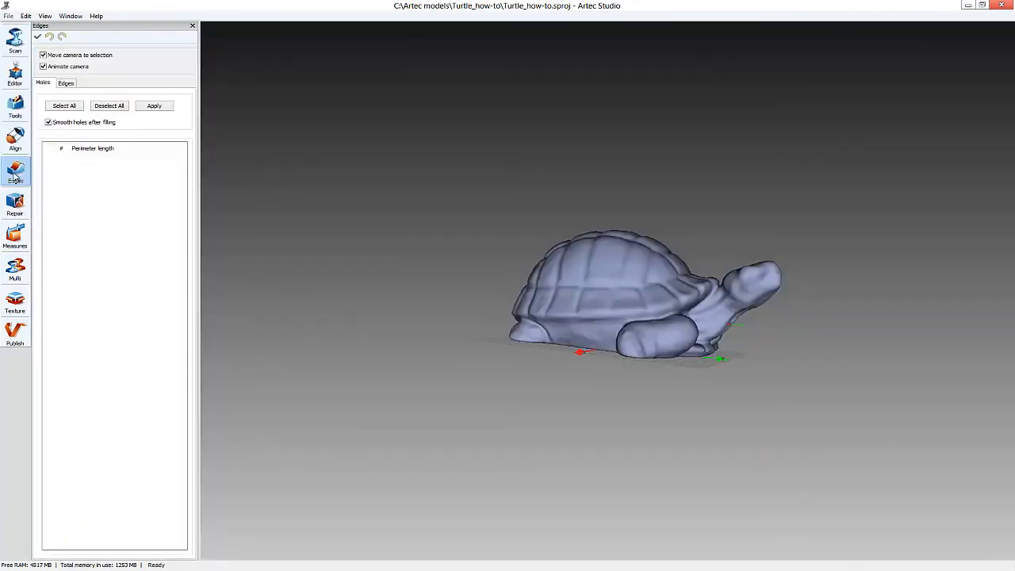
Review the options of the Measures, Multi, Texture and Publish features.
{"action": "left_click", "coordinate": [14, 242]}
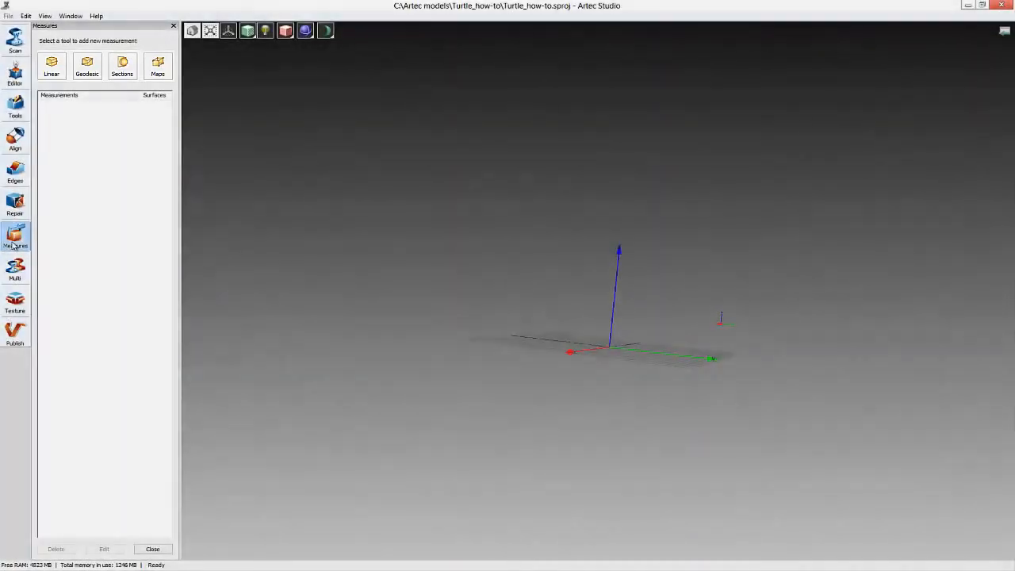
{"action": "left_click", "coordinate": [16, 268]}
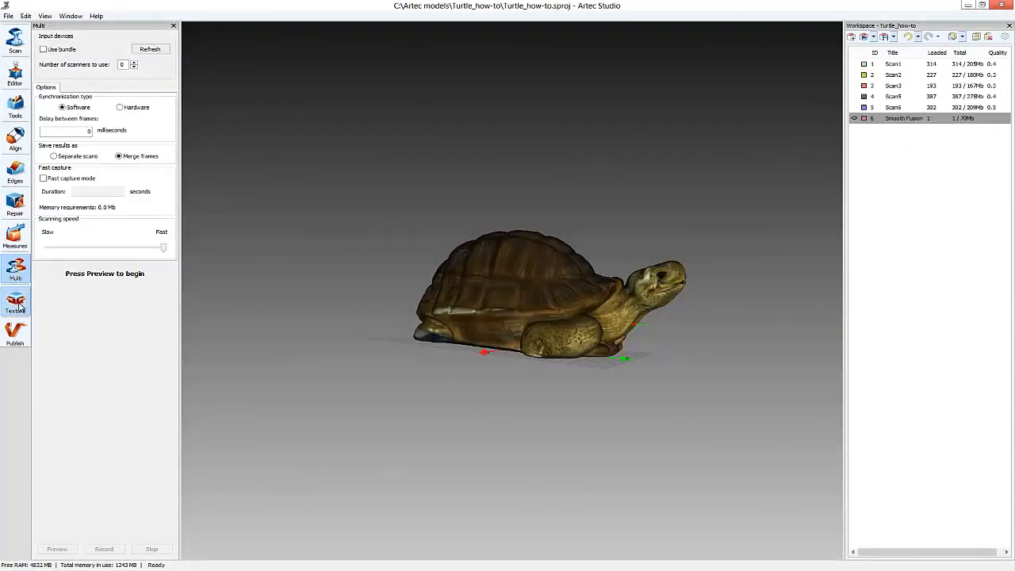
{"action": "left_click", "coordinate": [18, 304]}
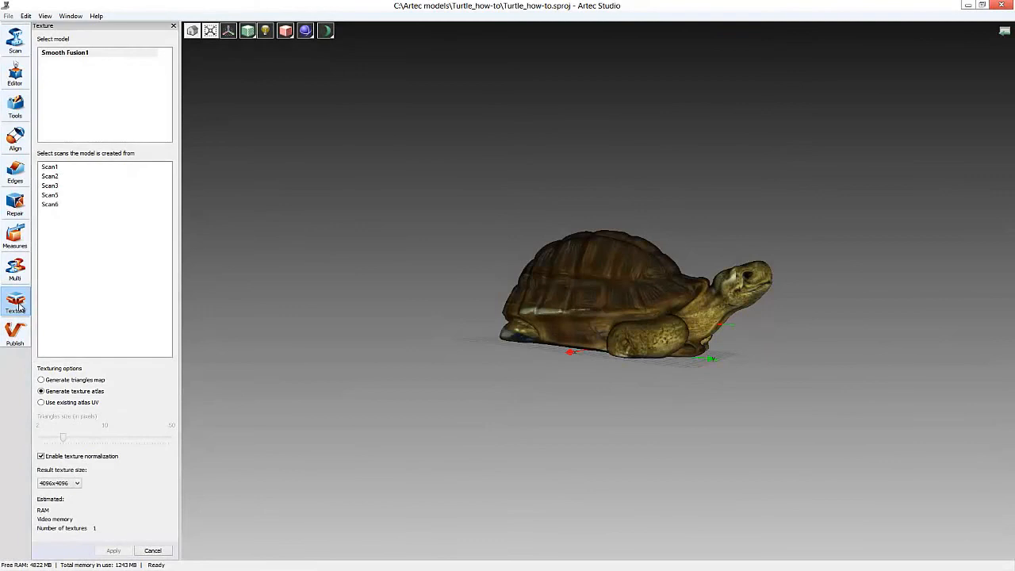
{"action": "left_click", "coordinate": [19, 341]}
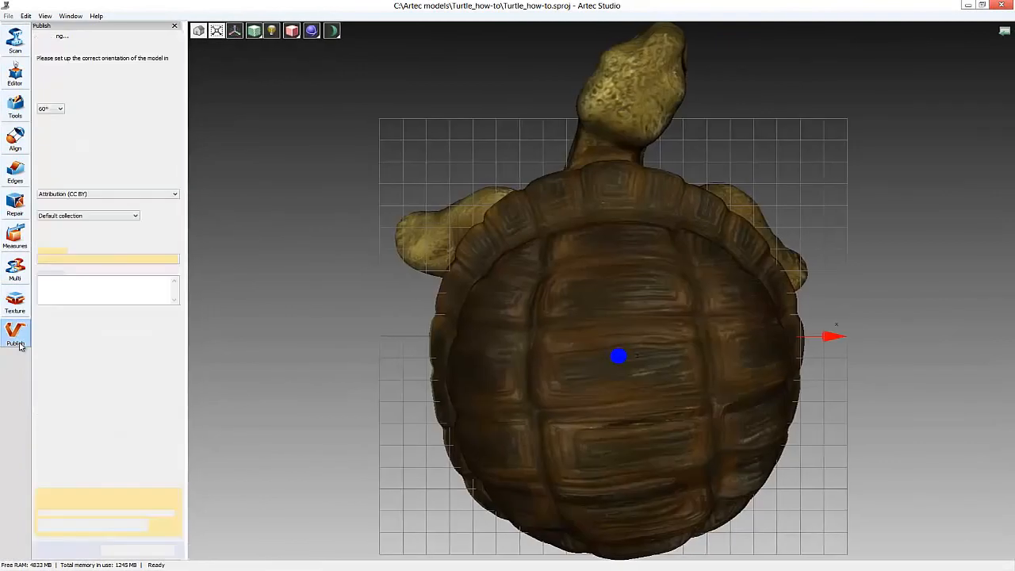